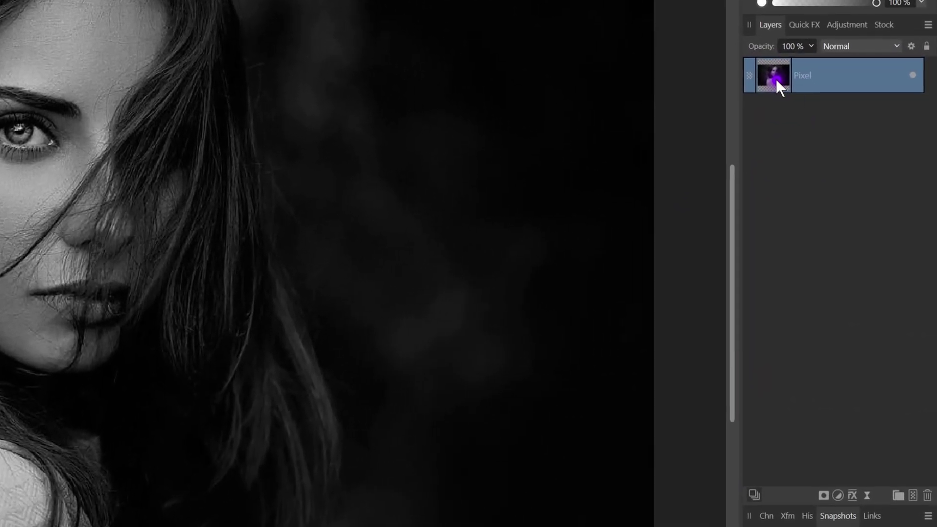
Copy the black-and-white portrait's Pixel layer from Affinity Photo's Layers panel
{"action": "right_click", "coordinate": [855, 171]}
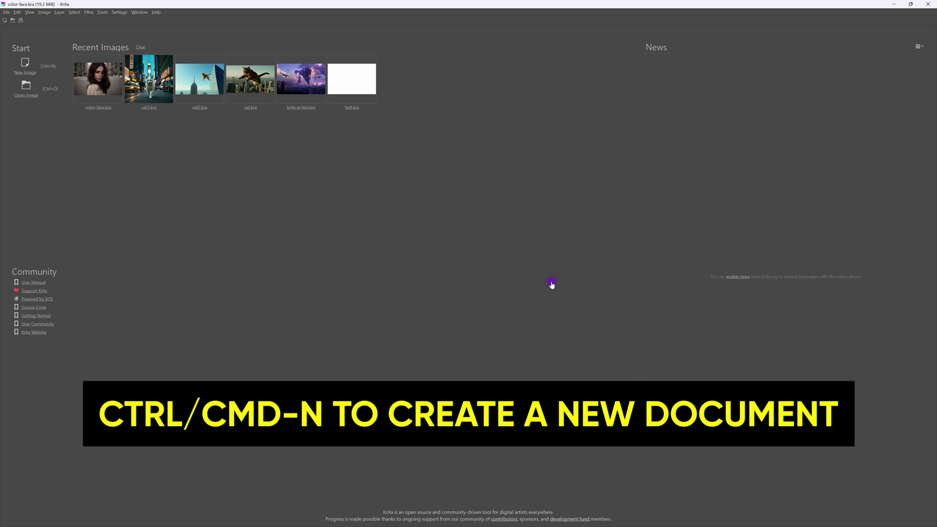
Create a Krita document from the clipboard portrait, treating its colours as web sRGB
{"action": "key", "text": "ctrl+n"}
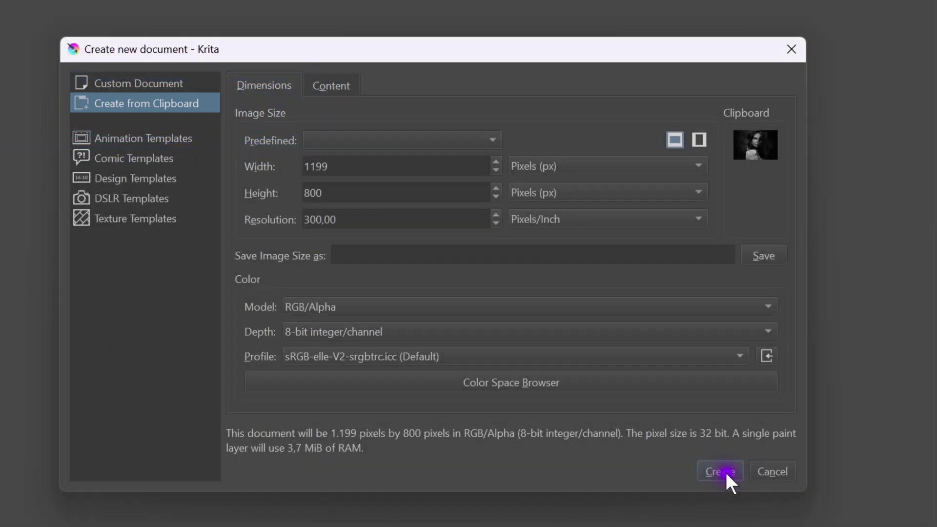
{"action": "left_click", "coordinate": [725, 472]}
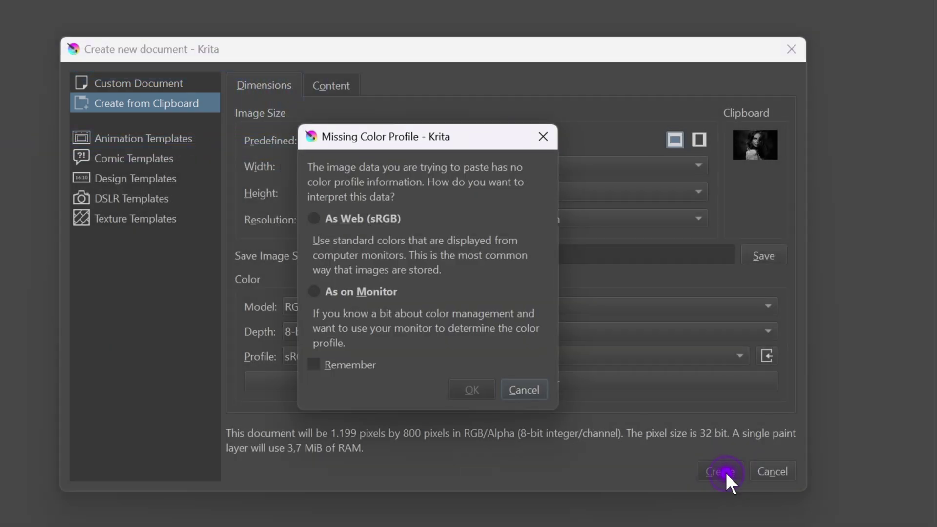
{"action": "left_click", "coordinate": [371, 219]}
{"action": "left_click", "coordinate": [471, 389]}
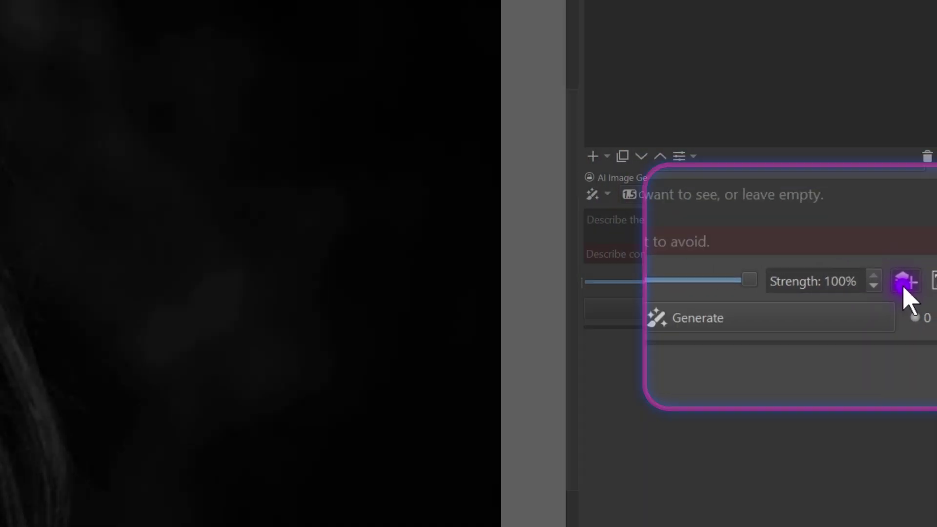
Add a Line Art control layer with raised strength and generate a colour version
{"action": "left_click", "coordinate": [895, 283]}
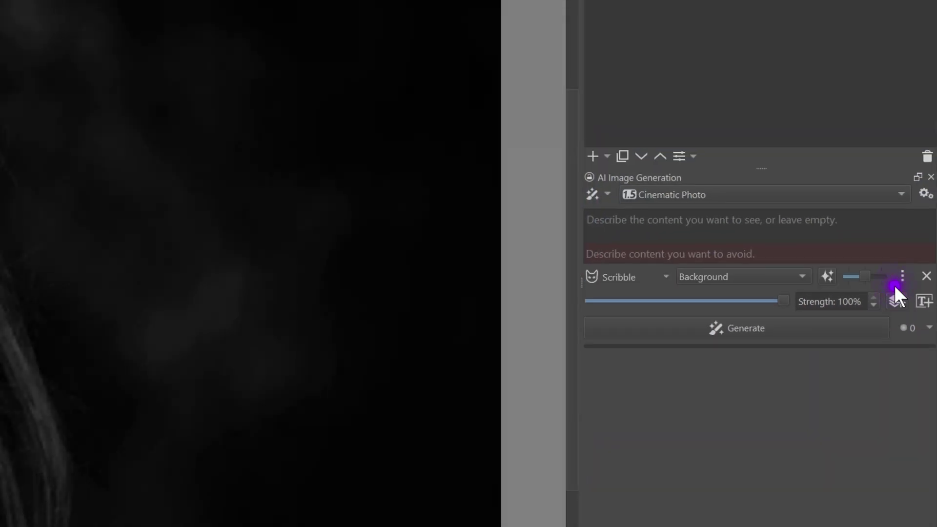
{"action": "left_click", "coordinate": [651, 282]}
{"action": "left_click", "coordinate": [649, 297]}
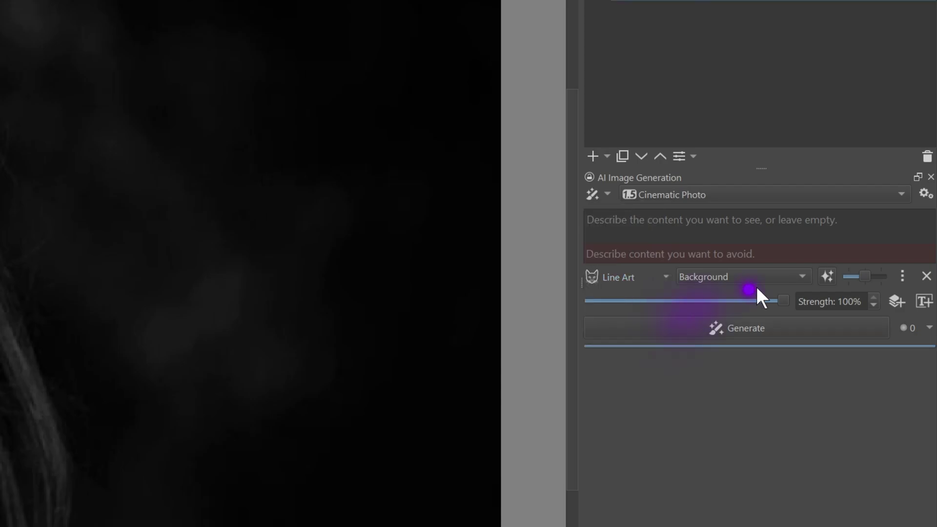
{"action": "left_click_drag", "start_coordinate": [863, 276], "coordinate": [887, 277]}
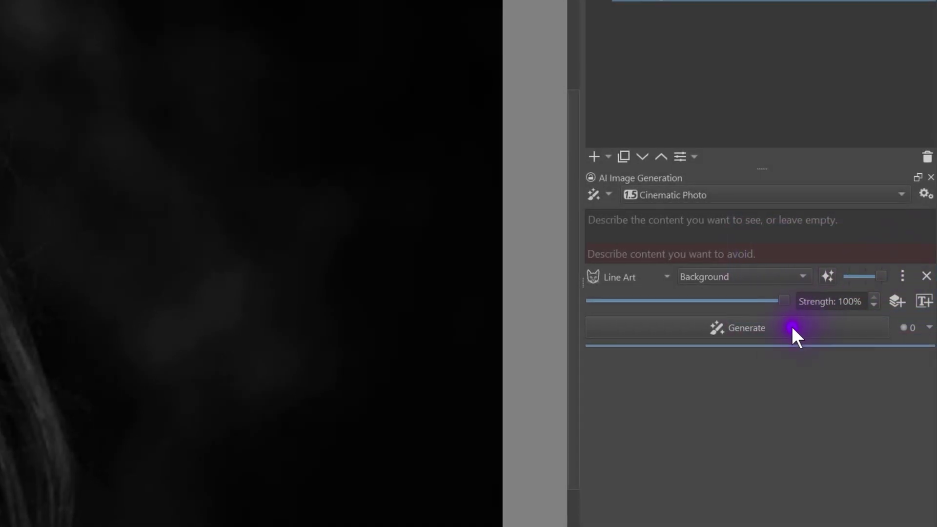
{"action": "left_click", "coordinate": [791, 327]}
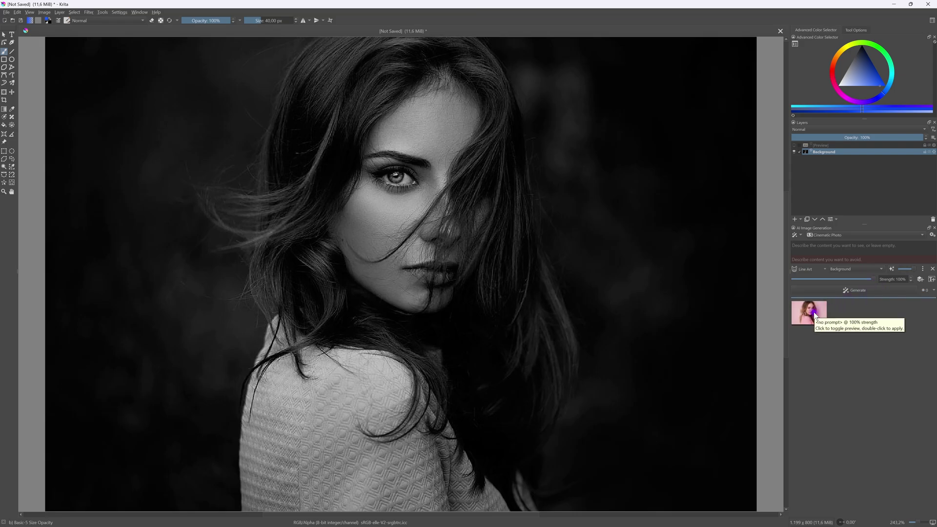
Preview the generated colour portrait, apply it as a new layer, and select all
{"action": "left_click", "coordinate": [809, 317]}
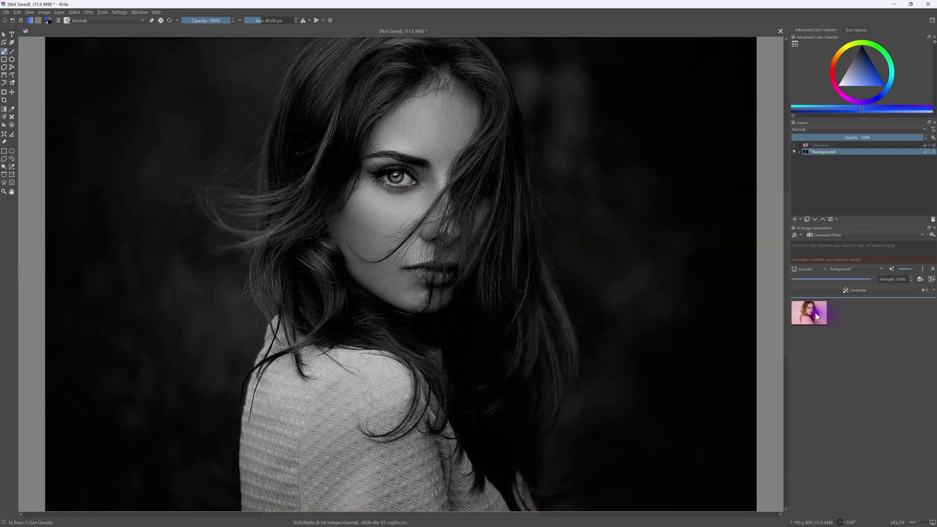
{"action": "mouse_move", "coordinate": [812, 314]}
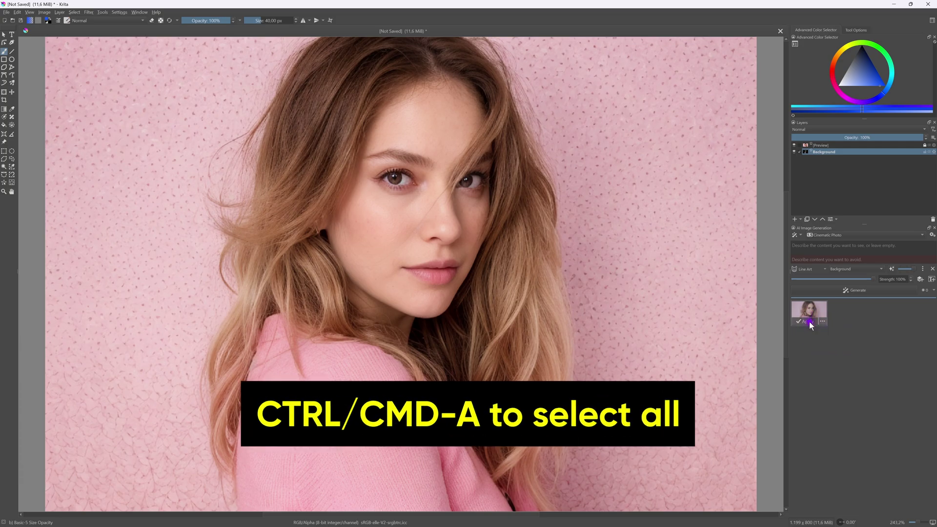
{"action": "left_click", "coordinate": [810, 322]}
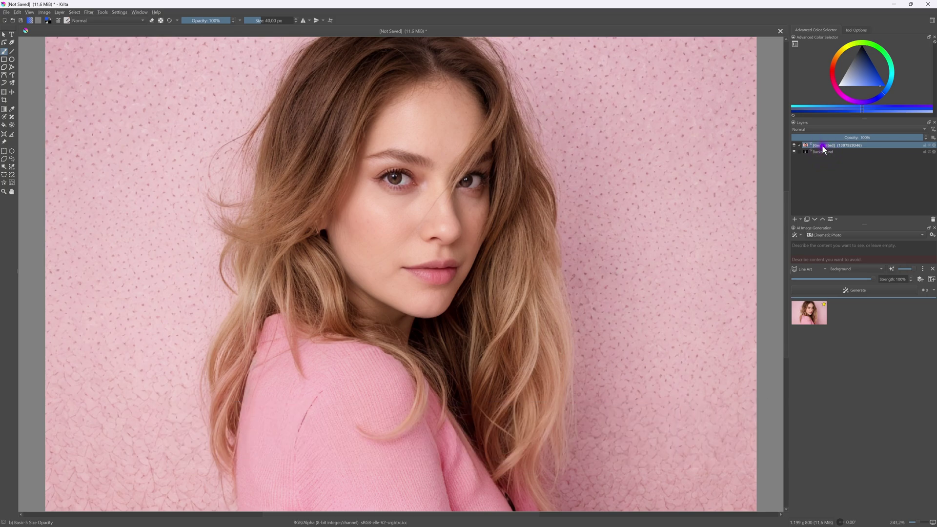
{"action": "key", "text": "ctrl+a"}
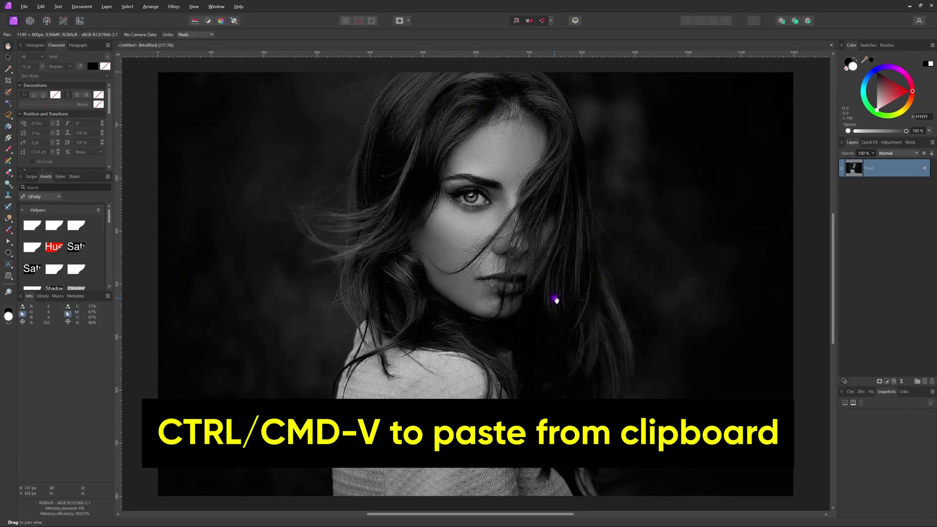
{"action": "key", "text": "ctrl+v"}
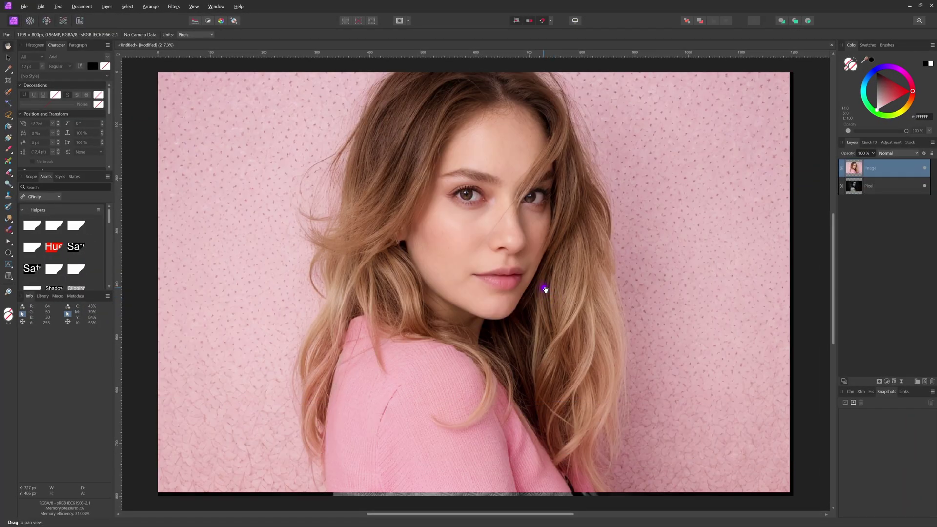
{"action": "key", "text": "v"}
{"action": "left_click_drag", "start_coordinate": [455, 229], "coordinate": [459, 234]}
{"action": "left_click", "coordinate": [886, 153]}
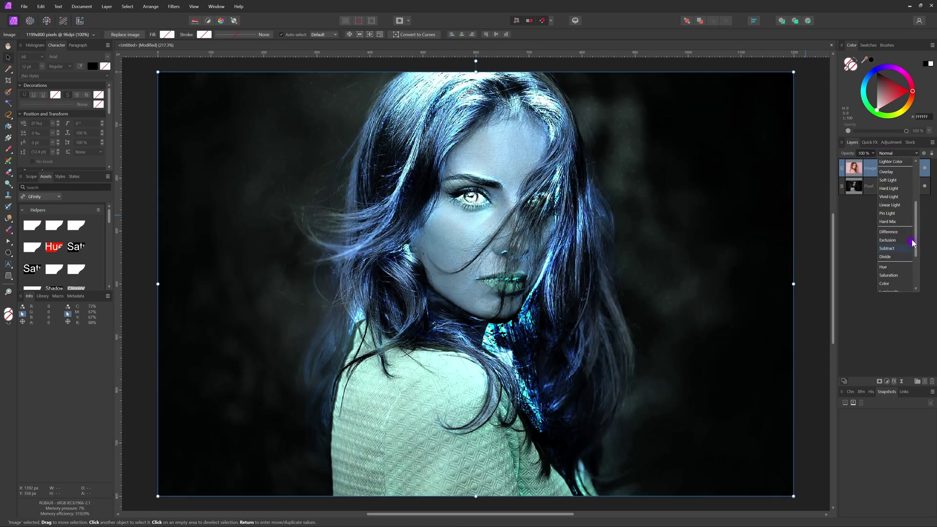
{"action": "scroll", "coordinate": [900, 268], "scroll_direction": "down", "scroll_amount": 3}
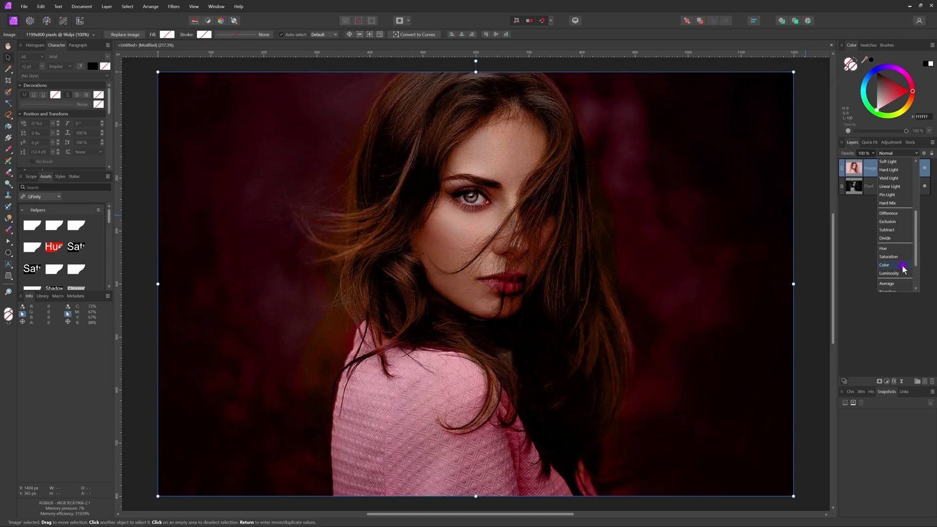
{"action": "left_click", "coordinate": [884, 265]}
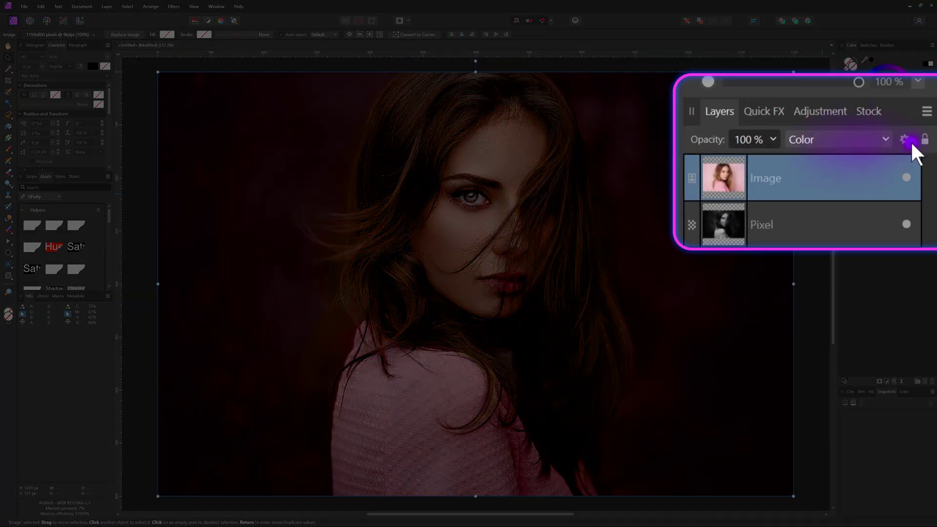
{"action": "left_click", "coordinate": [923, 153]}
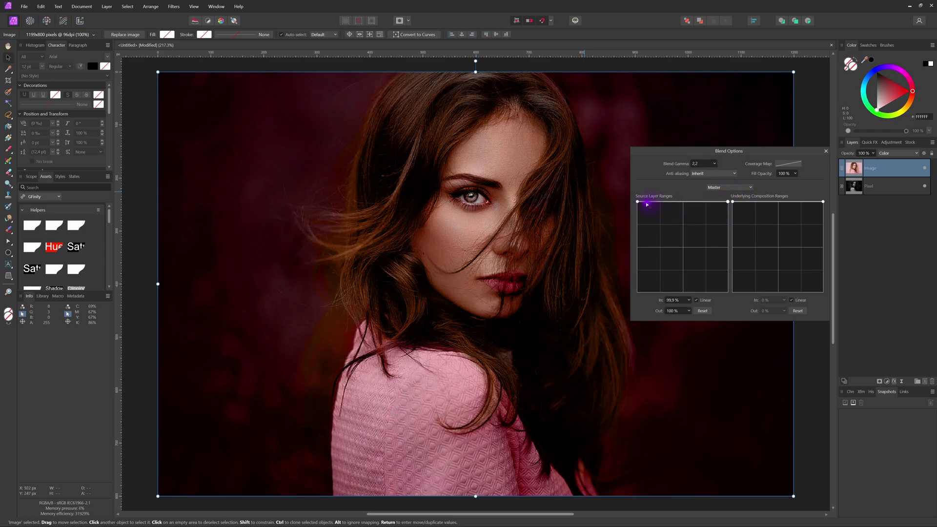
{"action": "left_click_drag", "start_coordinate": [638, 201], "coordinate": [600, 262]}
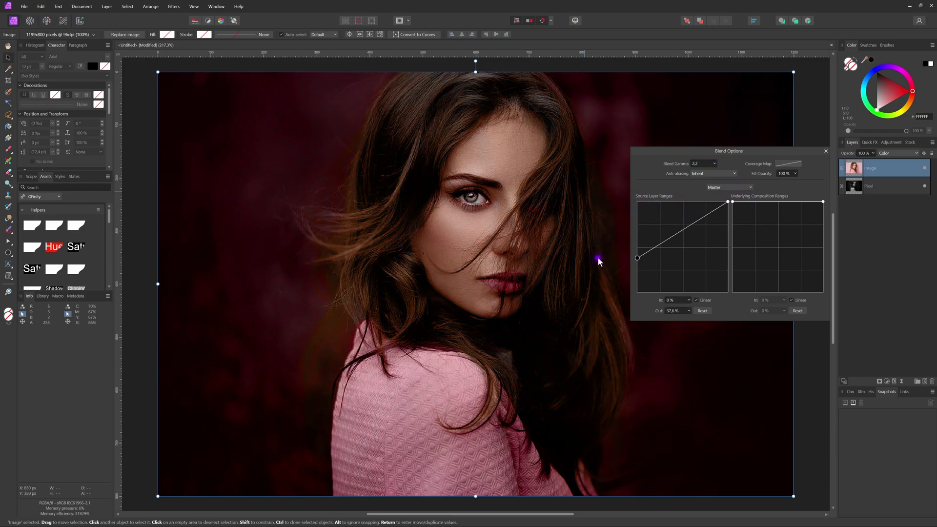
{"action": "left_click", "coordinate": [825, 150]}
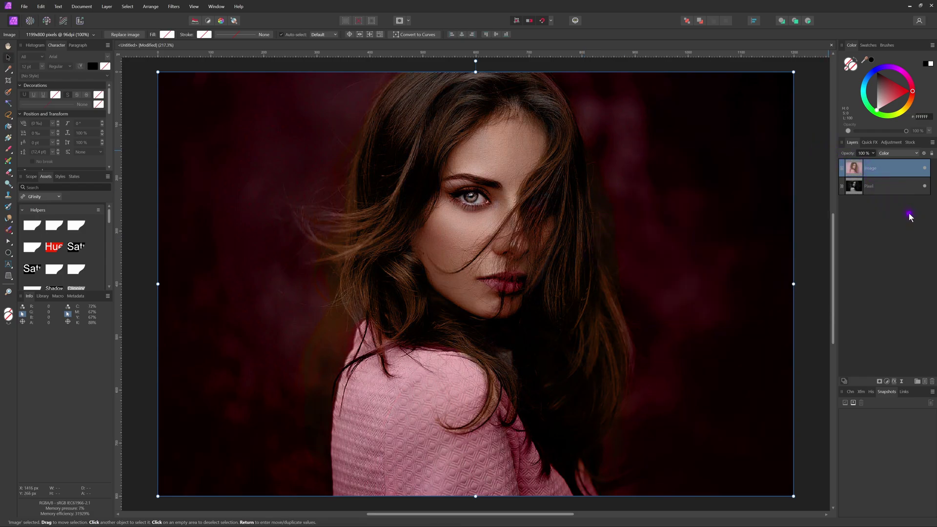
{"action": "key", "text": "Delete"}
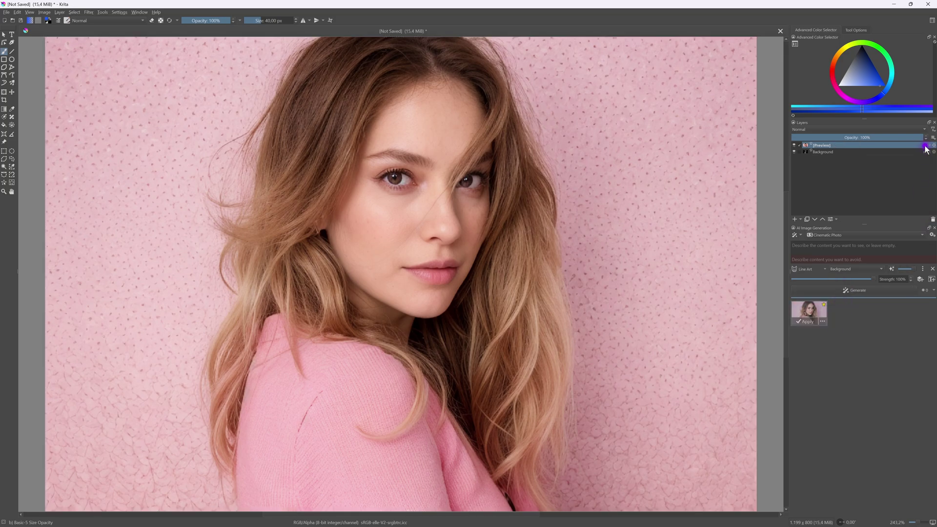
Hide the generated preview and generate a line art control image from the photo
{"action": "left_click", "coordinate": [932, 219]}
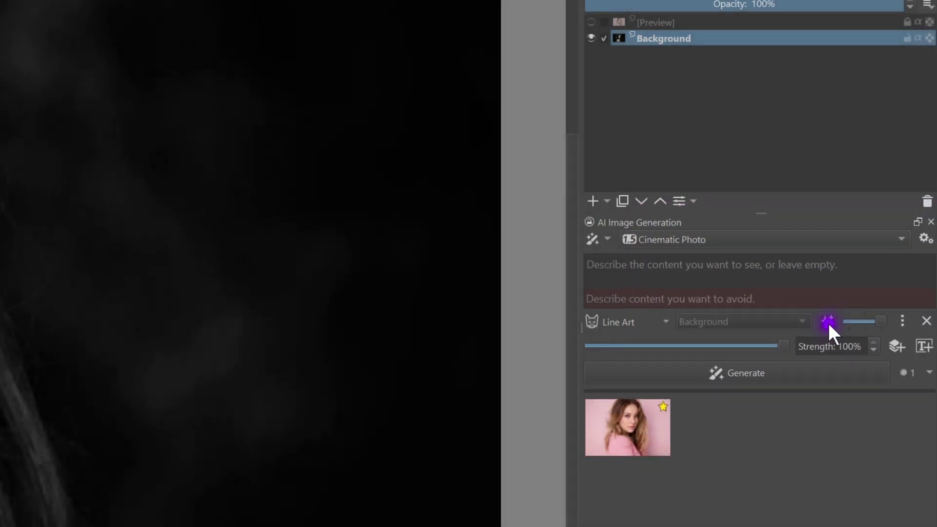
{"action": "left_click", "coordinate": [828, 323]}
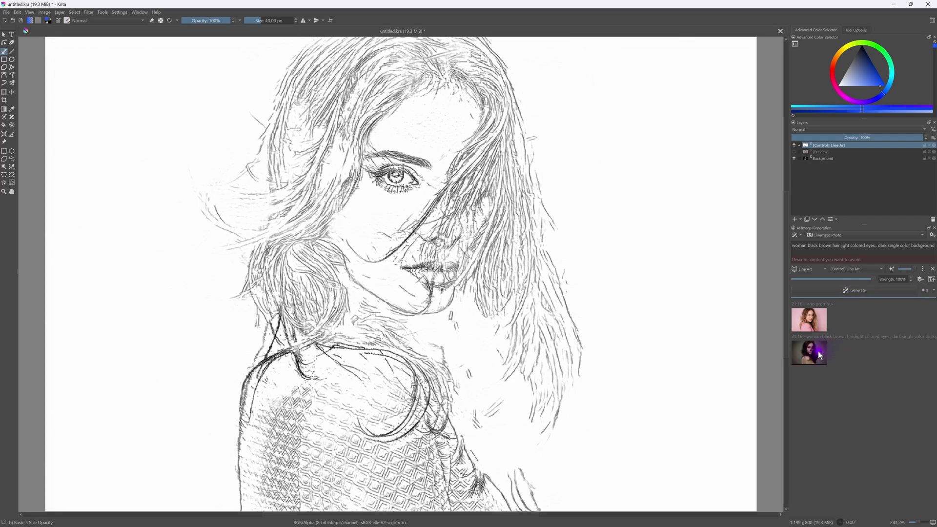
Preview the prompt-guided result and generate two more colour variations
{"action": "left_click", "coordinate": [818, 351]}
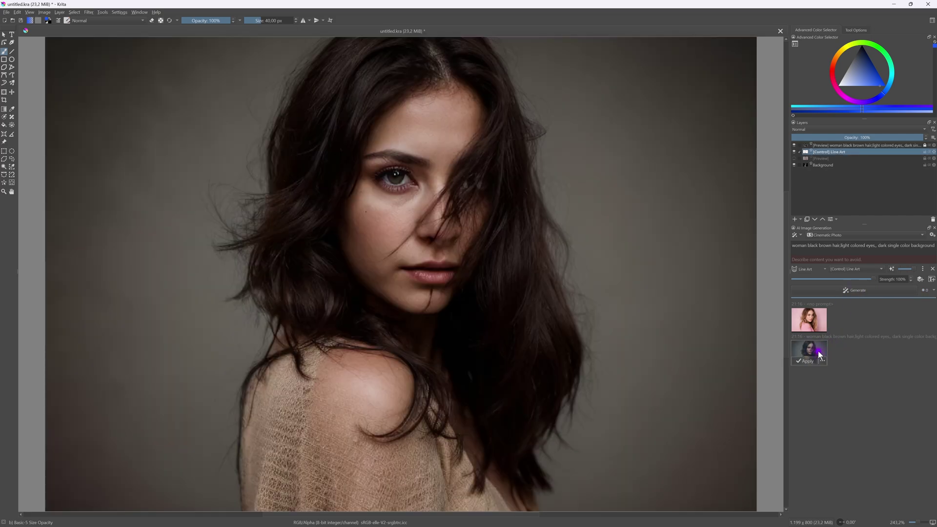
{"action": "left_click", "coordinate": [863, 291]}
{"action": "left_click", "coordinate": [867, 293]}
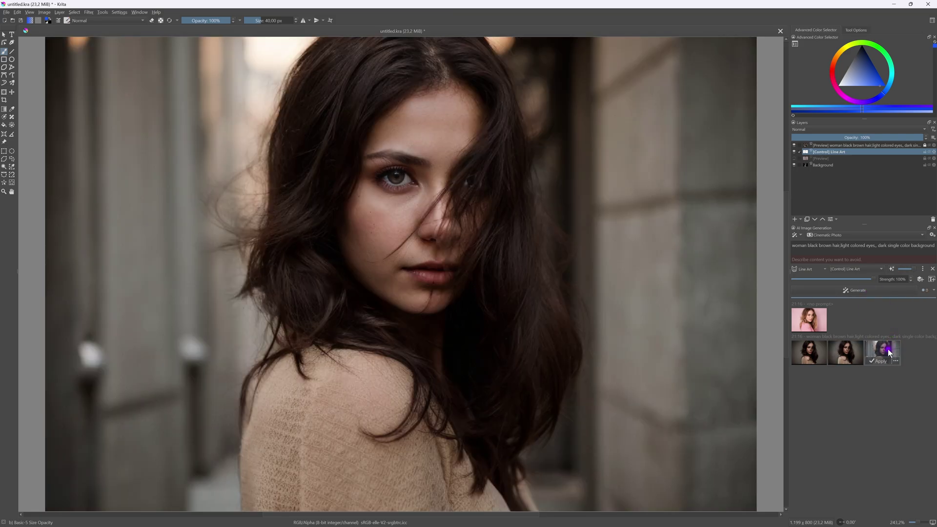
Compare the variations and apply the dark-background middle result as a new layer
{"action": "left_click", "coordinate": [853, 353]}
{"action": "left_click", "coordinate": [877, 358]}
{"action": "left_click", "coordinate": [877, 360]}
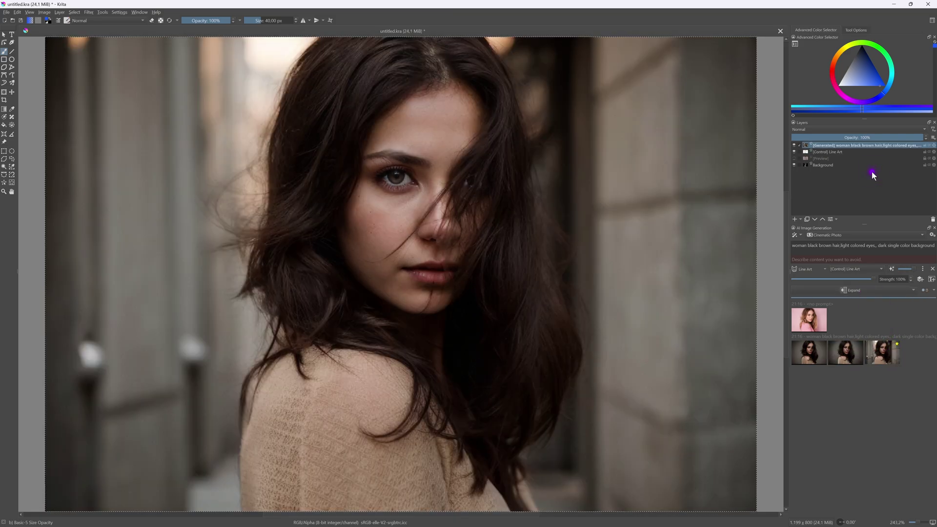
{"action": "left_click", "coordinate": [849, 354]}
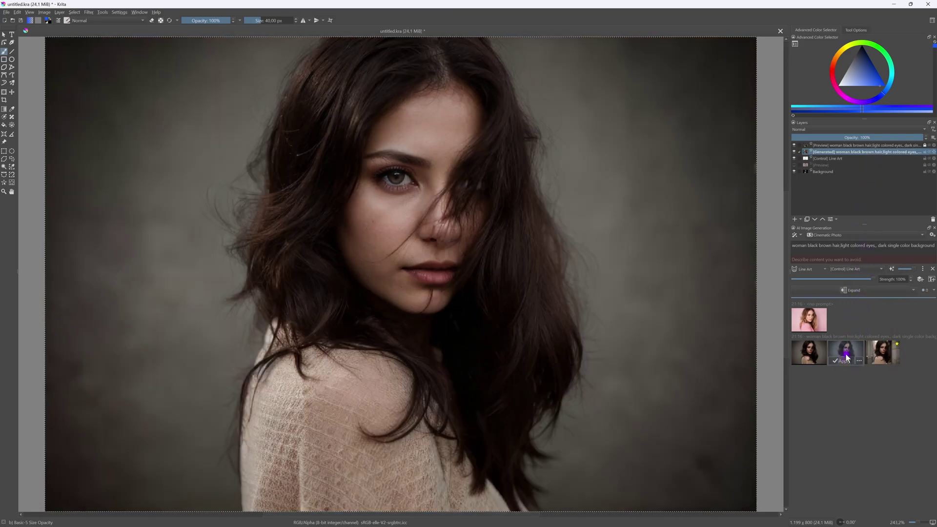
{"action": "left_click", "coordinate": [847, 362]}
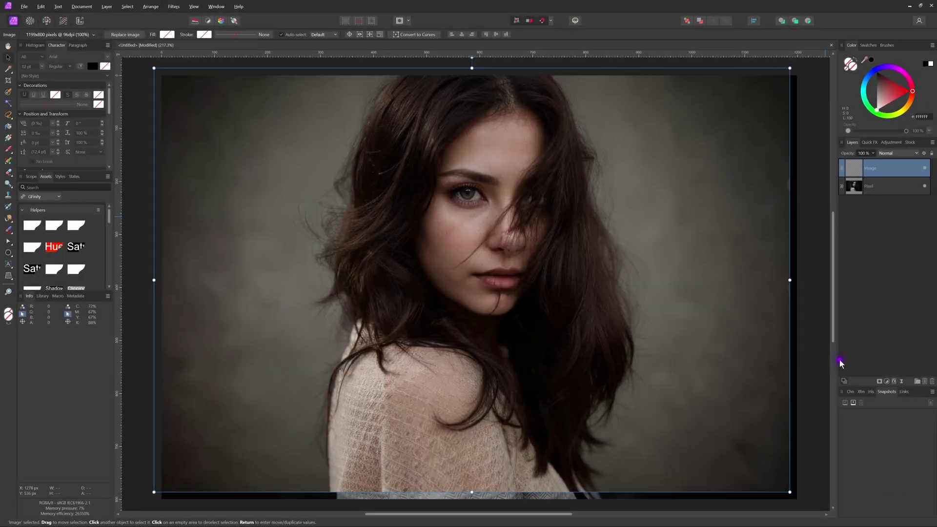
Align the pasted portrait and set the middle Image layer's blend mode to Multiply
{"action": "left_click_drag", "start_coordinate": [629, 306], "coordinate": [631, 307]}
{"action": "left_click", "coordinate": [894, 155]}
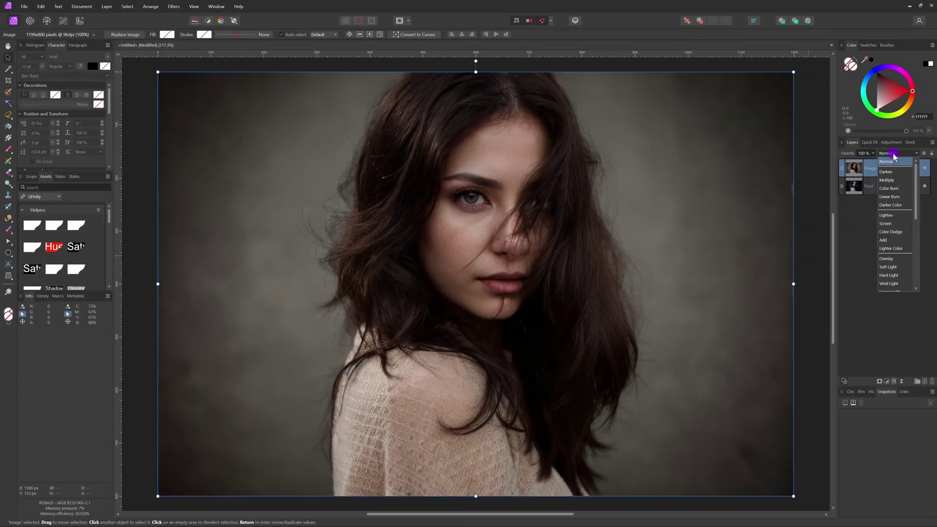
{"action": "scroll", "coordinate": [900, 244], "scroll_direction": "down", "scroll_amount": 5}
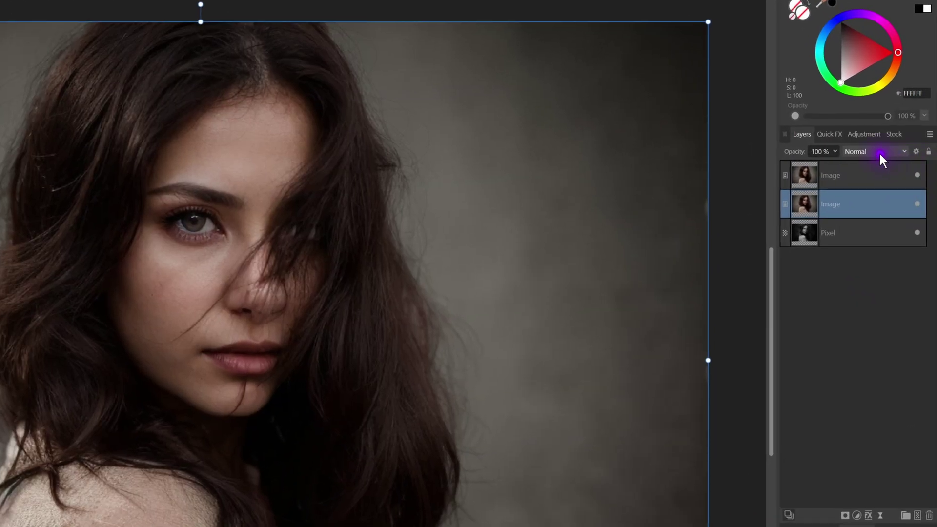
{"action": "left_click", "coordinate": [878, 152]}
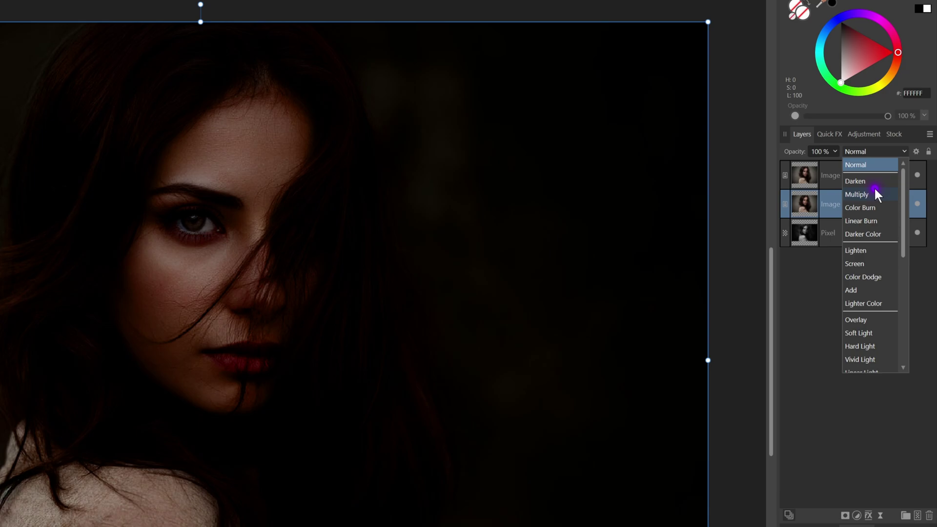
{"action": "left_click", "coordinate": [874, 194]}
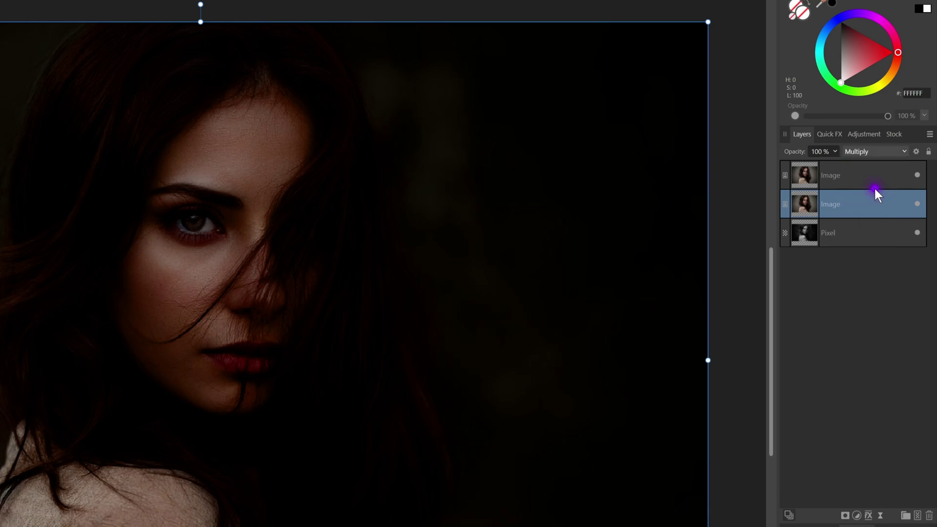
Limit the Multiply darkening with Source Layer Ranges around 69.4%, then select the top Image layer
{"action": "left_click", "coordinate": [915, 152]}
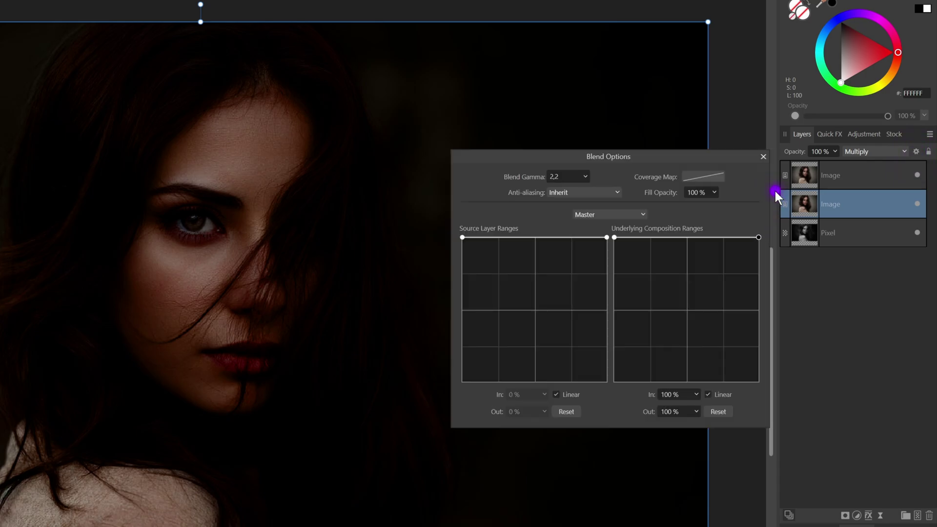
{"action": "left_click_drag", "start_coordinate": [606, 238], "coordinate": [606, 382]}
{"action": "left_click_drag", "start_coordinate": [462, 238], "coordinate": [449, 277]}
{"action": "left_click_drag", "start_coordinate": [642, 357], "coordinate": [606, 411]}
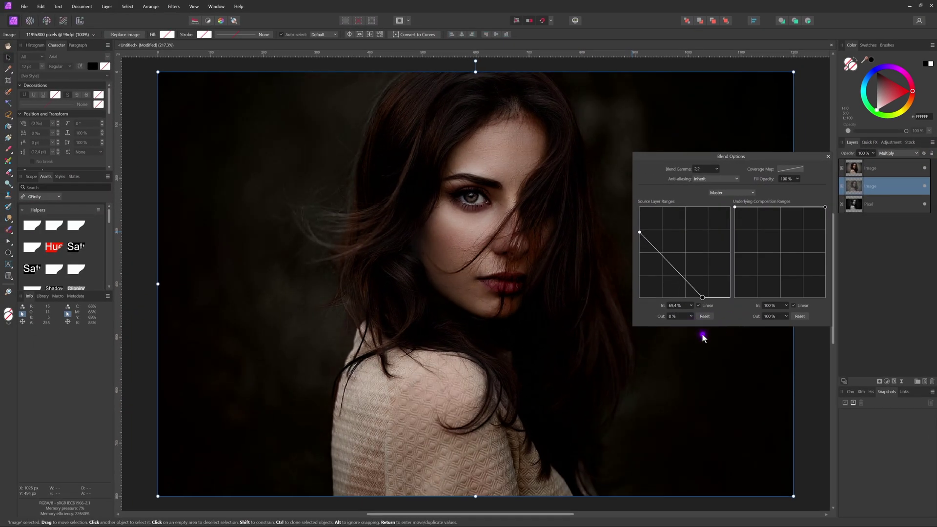
{"action": "left_click", "coordinate": [828, 158]}
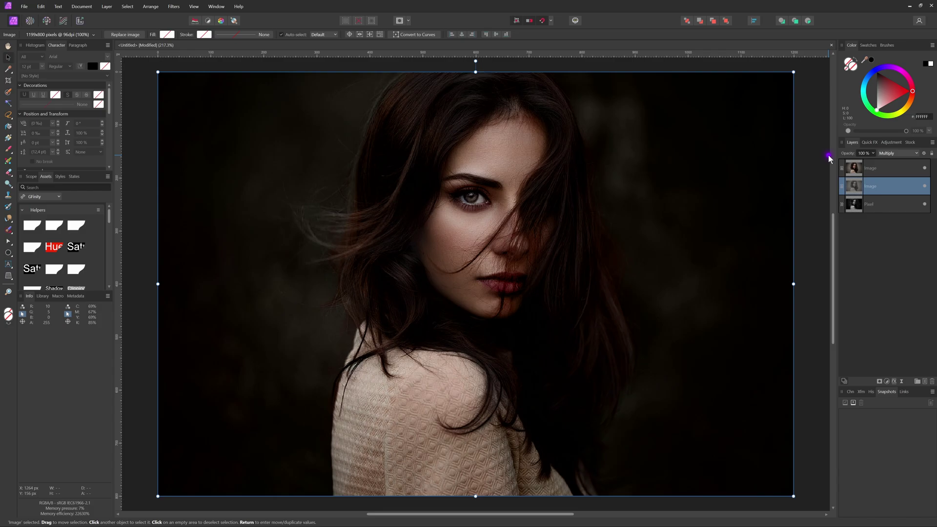
{"action": "left_click", "coordinate": [853, 169]}
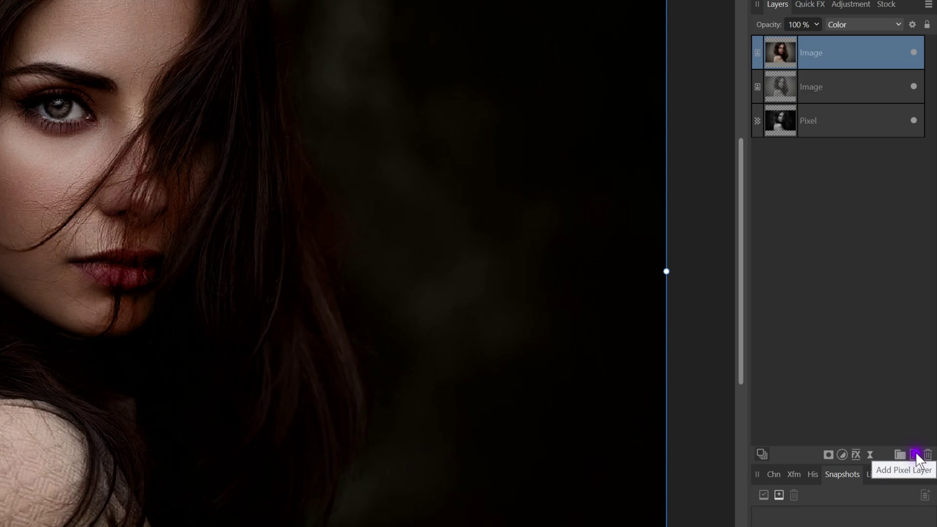
On a new Color-mode pixel layer, paint dark brown 29150C over the left flyaway hair with a 44 px brush
{"action": "left_click", "coordinate": [924, 381]}
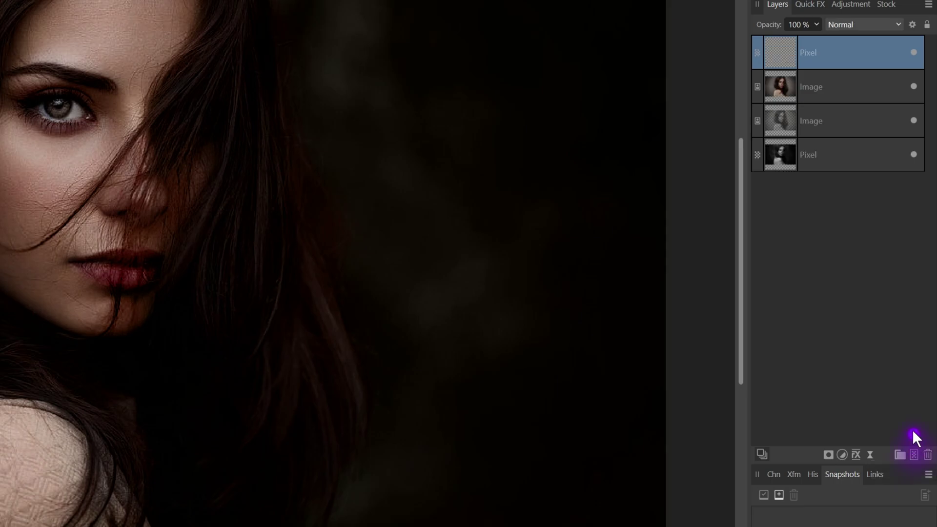
{"action": "left_click", "coordinate": [844, 23]}
{"action": "scroll", "coordinate": [858, 169], "scroll_direction": "down", "scroll_amount": 4}
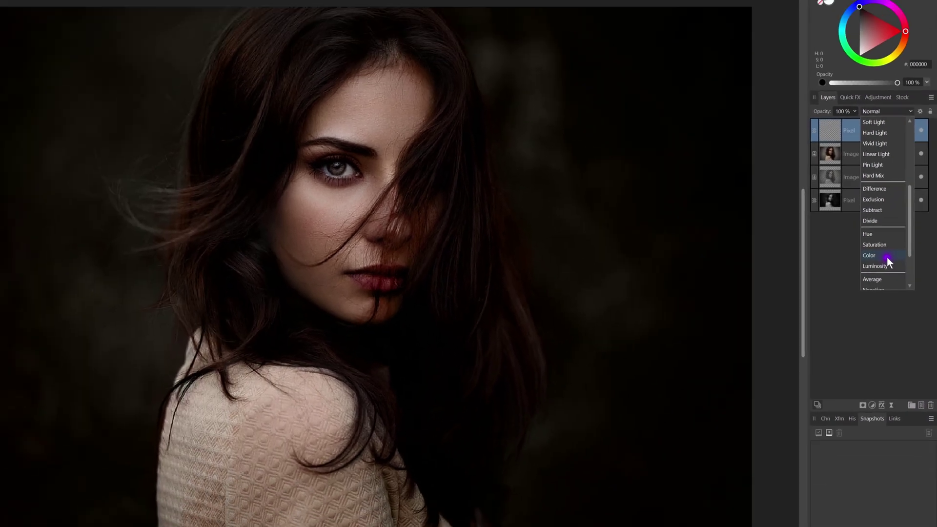
{"action": "left_click", "coordinate": [885, 256]}
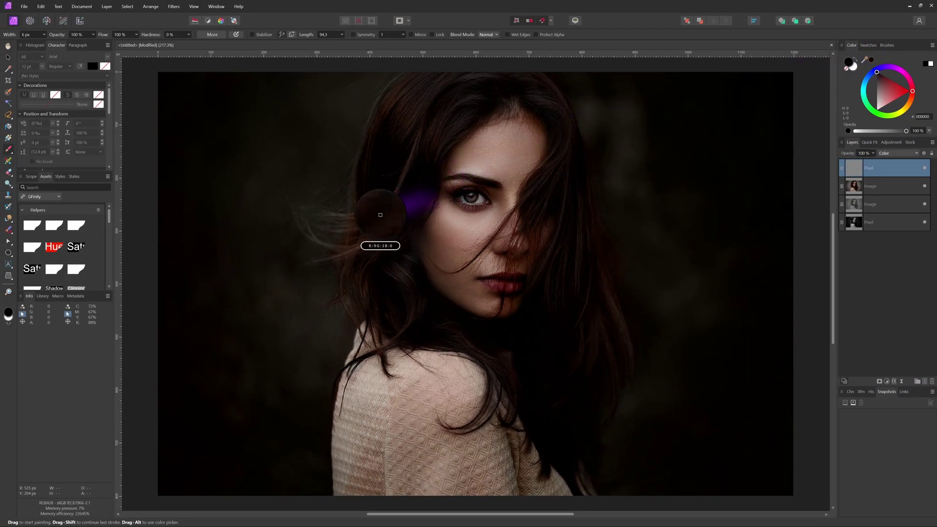
{"action": "key", "text": "bracketright"}
{"action": "key", "text": "bracketright"}
{"action": "key", "text": "bracketright"}
{"action": "key", "text": "bracketright"}
{"action": "key", "text": "bracketright"}
{"action": "key", "text": "bracketright"}
{"action": "key", "text": "bracketright"}
{"action": "key", "text": "bracketright"}
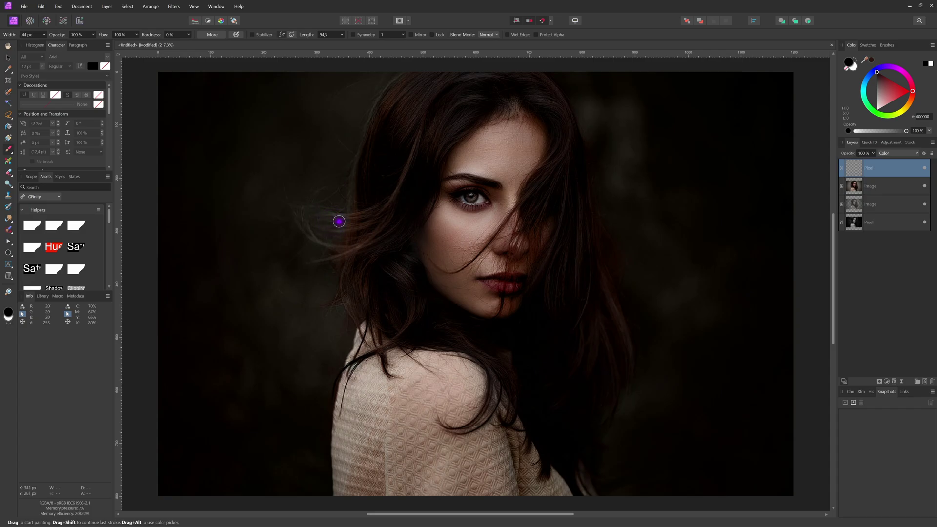
{"action": "left_click", "coordinate": [871, 60]}
{"action": "mouse_move", "coordinate": [352, 222]}
{"action": "left_mouse_down"}
{"action": "mouse_move", "coordinate": [355, 197]}
{"action": "mouse_move", "coordinate": [307, 216]}
{"action": "mouse_move", "coordinate": [319, 262]}
{"action": "mouse_move", "coordinate": [357, 177]}
{"action": "mouse_move", "coordinate": [347, 291]}
{"action": "mouse_move", "coordinate": [345, 194]}
{"action": "mouse_move", "coordinate": [364, 168]}
{"action": "mouse_move", "coordinate": [358, 308]}
{"action": "left_mouse_up"}
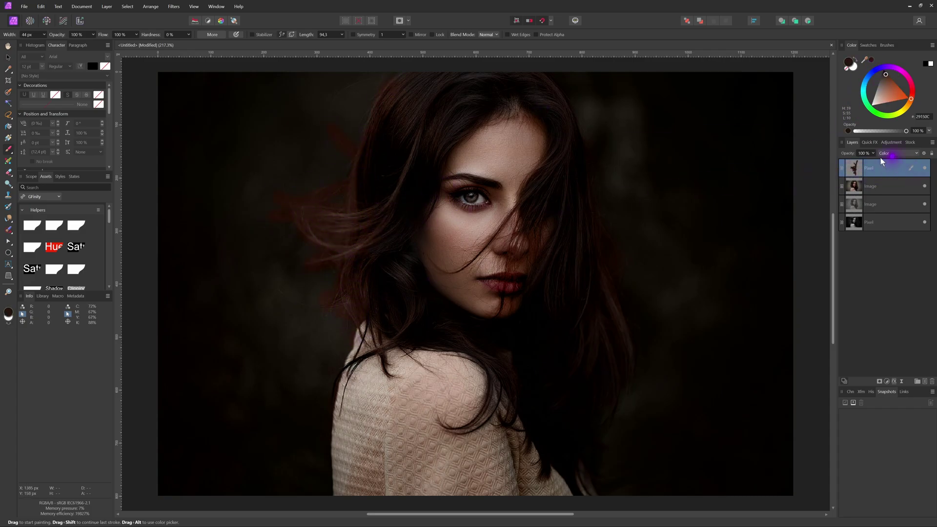
Fade the hair tint layer to 66% opacity and keep it off the darkest areas with blend ranges
{"action": "left_click_drag", "start_coordinate": [848, 154], "coordinate": [926, 158]}
{"action": "left_click", "coordinate": [924, 154]}
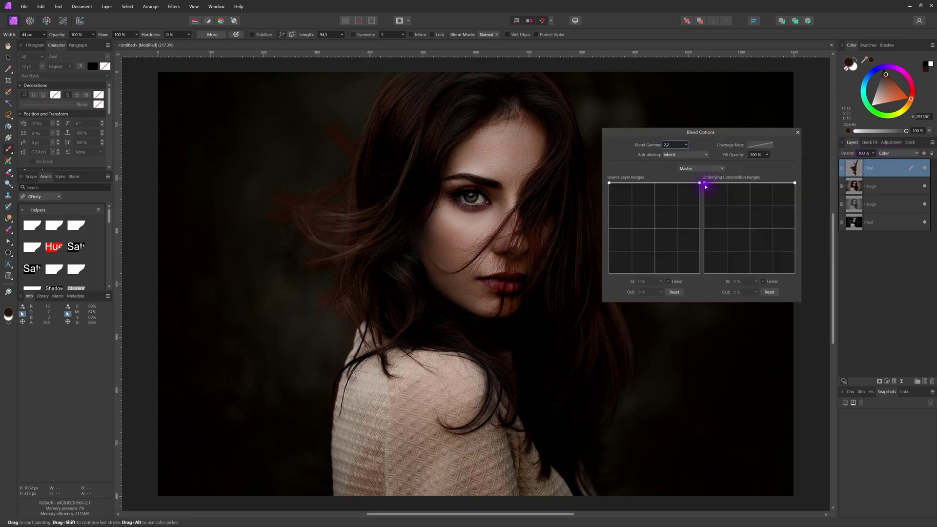
{"action": "left_click_drag", "start_coordinate": [705, 184], "coordinate": [733, 184]}
{"action": "left_click", "coordinate": [918, 168]}
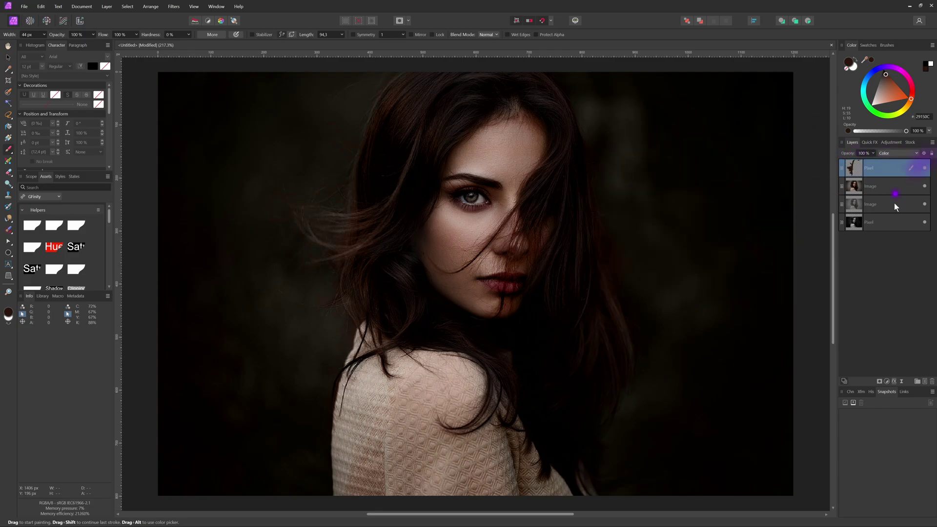
Add a Curves adjustment with the top endpoint pulled left and the midtones lifted
{"action": "left_click", "coordinate": [887, 380]}
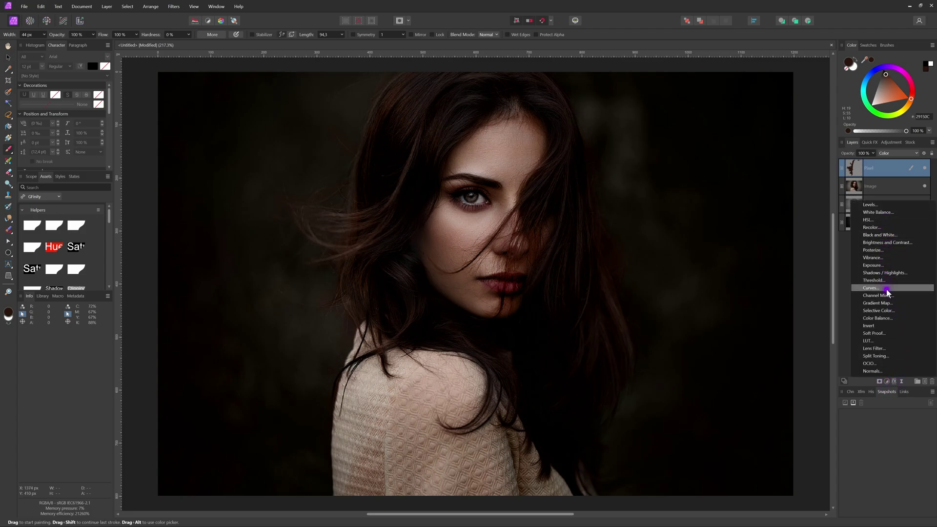
{"action": "left_click", "coordinate": [884, 288]}
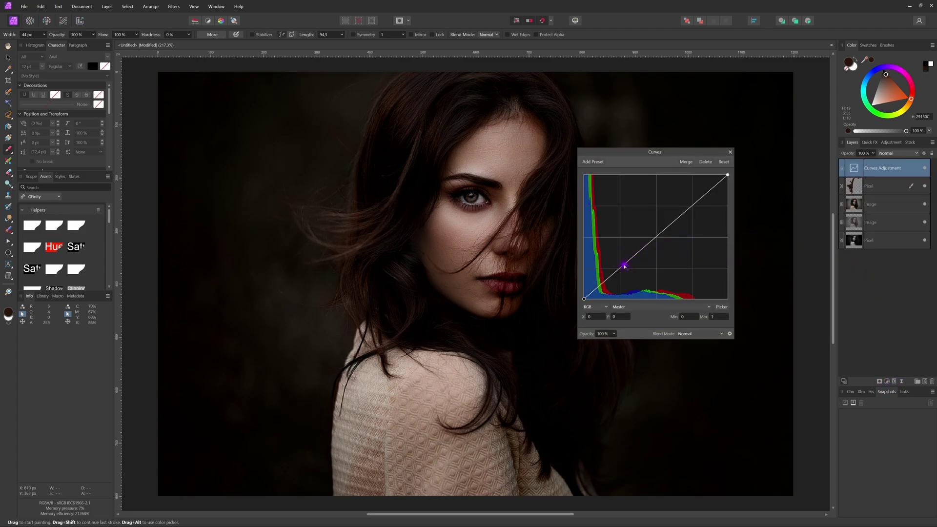
{"action": "left_click_drag", "start_coordinate": [727, 175], "coordinate": [693, 174]}
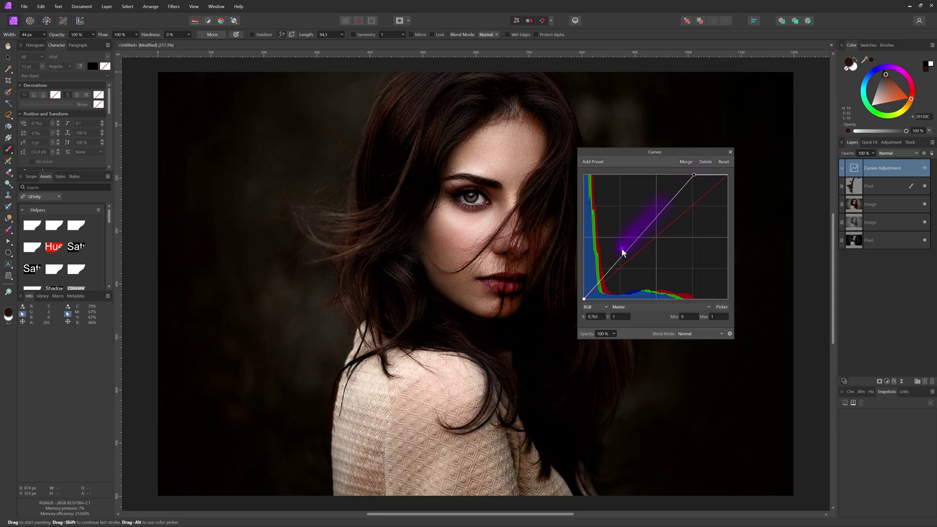
{"action": "left_click_drag", "start_coordinate": [622, 251], "coordinate": [624, 243]}
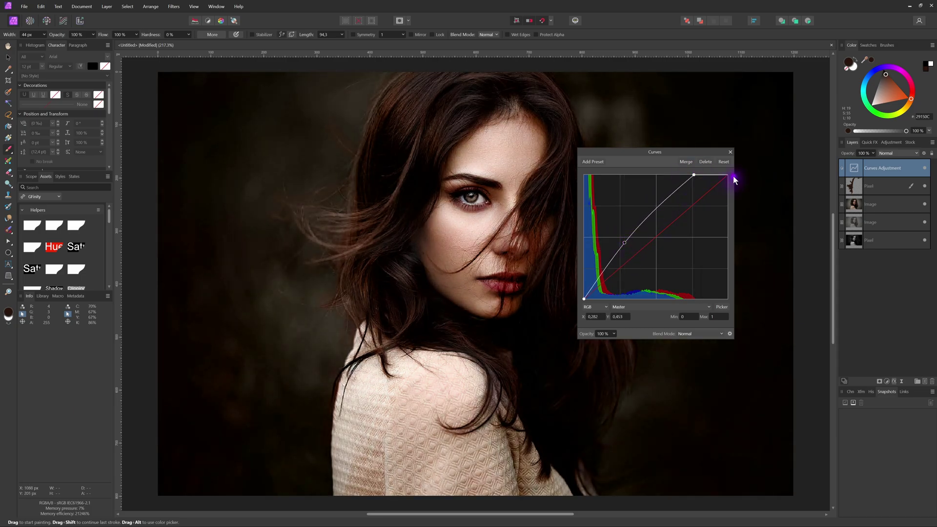
{"action": "left_click", "coordinate": [730, 152]}
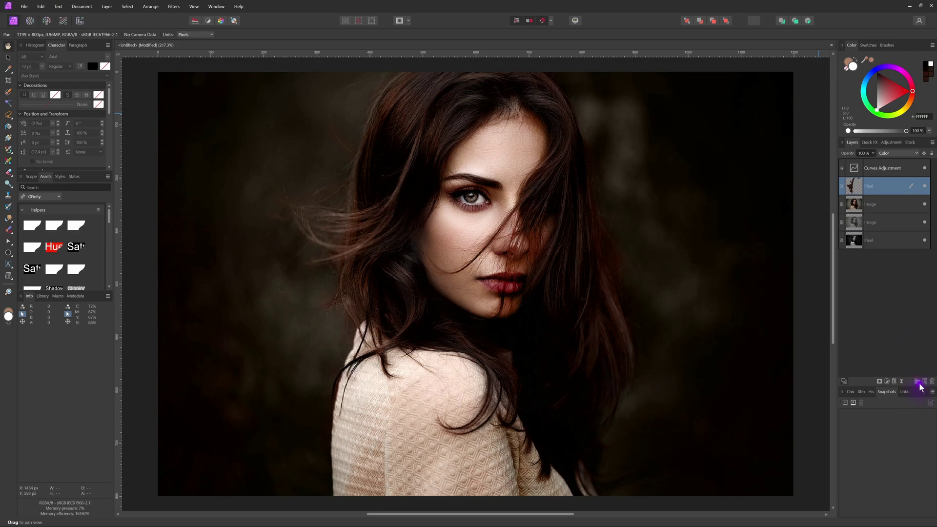
Add a new pixel layer blended as Color, with the brush tool active
{"action": "left_click", "coordinate": [924, 381]}
{"action": "key", "text": "b"}
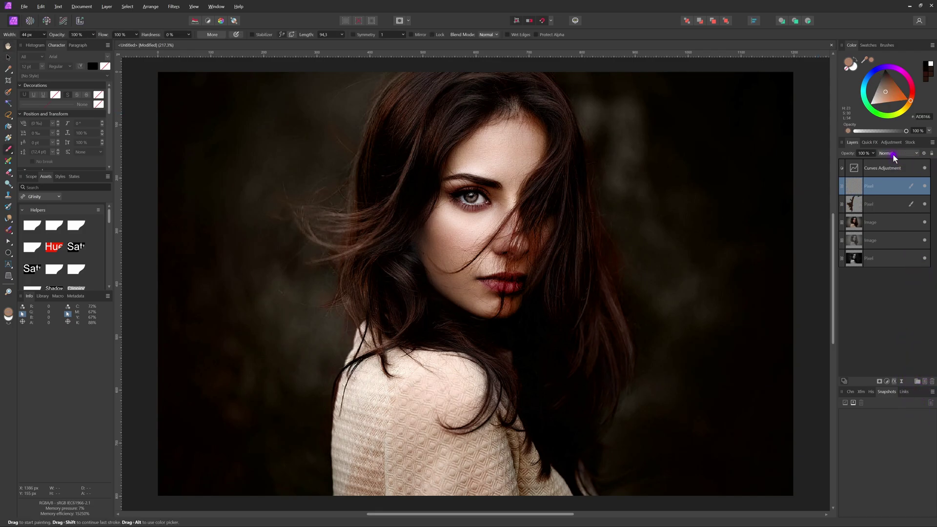
{"action": "left_click", "coordinate": [898, 153]}
{"action": "left_click", "coordinate": [894, 284]}
Sample a brown from the hair and paint reddish-brown tint over all the hair strands
{"action": "mouse_move", "coordinate": [420, 98]}
{"action": "left_mouse_down"}
{"action": "mouse_move", "coordinate": [391, 105]}
{"action": "mouse_move", "coordinate": [517, 61]}
{"action": "left_mouse_up"}
{"action": "mouse_move", "coordinate": [398, 115]}
{"action": "left_mouse_down"}
{"action": "mouse_move", "coordinate": [429, 81]}
{"action": "mouse_move", "coordinate": [388, 92]}
{"action": "mouse_move", "coordinate": [396, 137]}
{"action": "mouse_move", "coordinate": [481, 107]}
{"action": "left_mouse_up"}
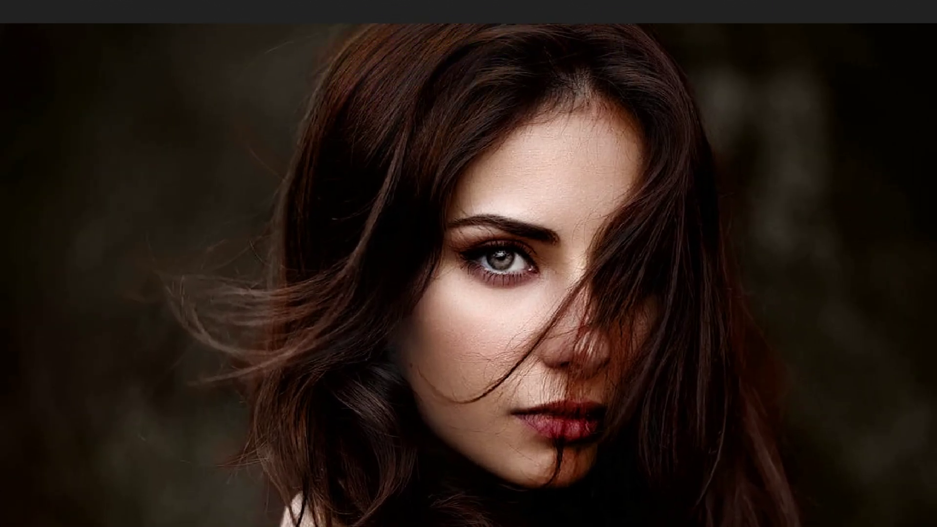
{"action": "left_click_drag", "start_coordinate": [409, 195], "coordinate": [443, 169]}
{"action": "left_click_drag", "start_coordinate": [255, 324], "coordinate": [301, 284]}
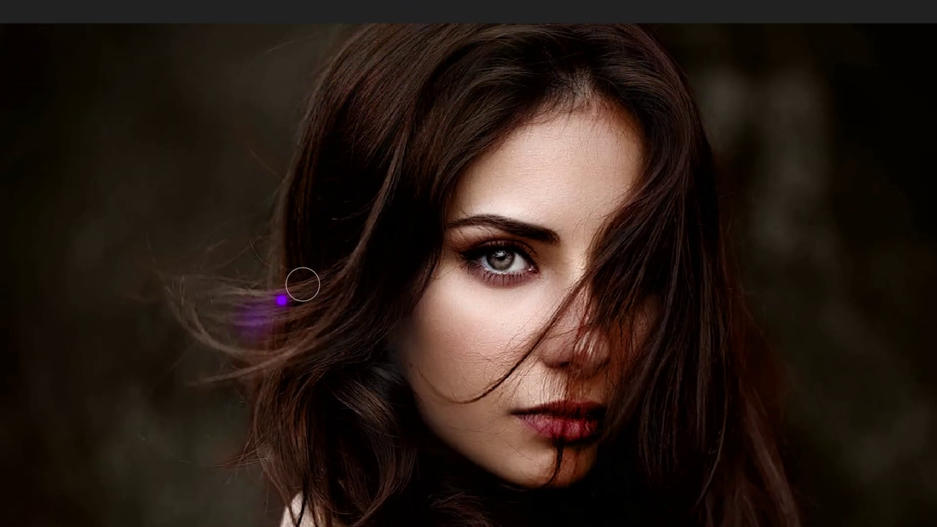
{"action": "left_click_drag", "start_coordinate": [669, 249], "coordinate": [670, 383]}
{"action": "left_click_drag", "start_coordinate": [266, 337], "coordinate": [247, 337]}
{"action": "left_click_drag", "start_coordinate": [544, 468], "coordinate": [562, 458]}
{"action": "left_click", "coordinate": [719, 490]}
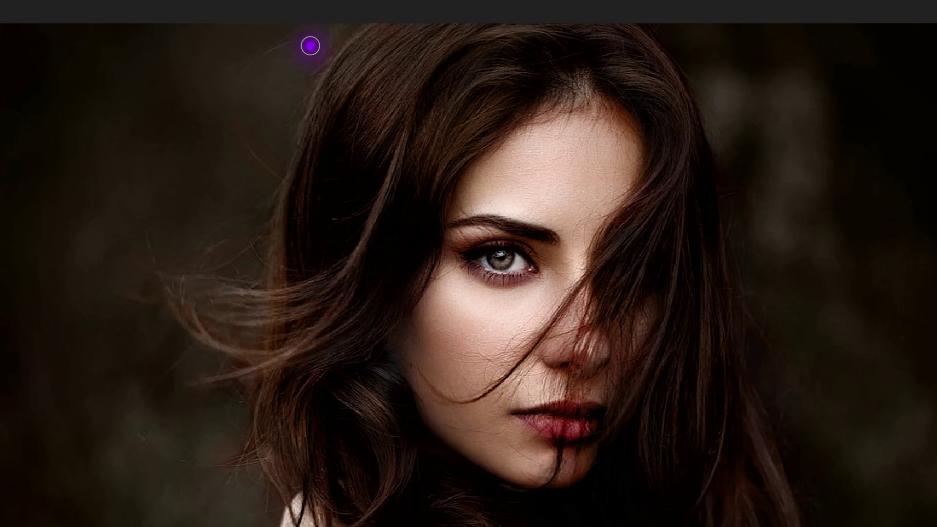
{"action": "left_click_drag", "start_coordinate": [311, 46], "coordinate": [352, 108]}
{"action": "left_click_drag", "start_coordinate": [236, 314], "coordinate": [188, 306]}
{"action": "left_click", "coordinate": [320, 139]}
Set Underlying Composition Ranges to fade the tint from dark areas and keep it in highlights
{"action": "left_click", "coordinate": [924, 153]}
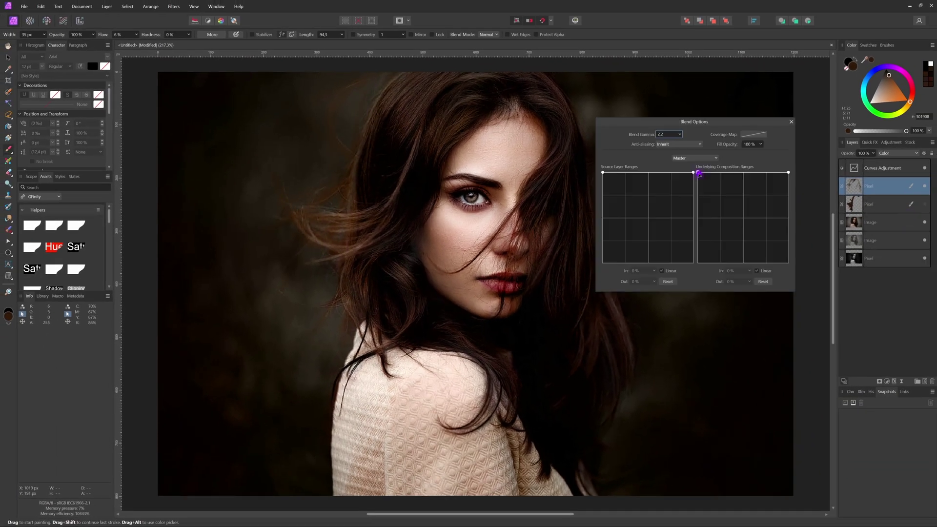
{"action": "left_click_drag", "start_coordinate": [699, 173], "coordinate": [681, 241]}
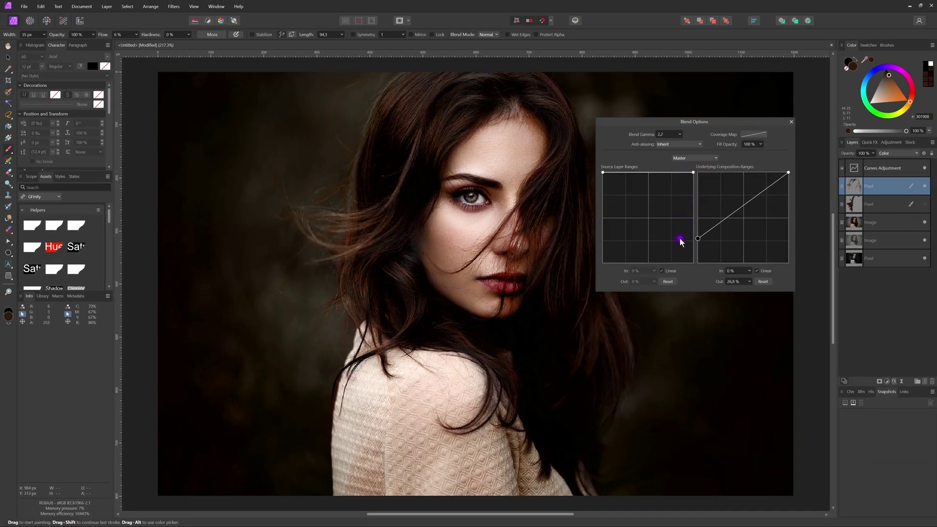
{"action": "left_click_drag", "start_coordinate": [788, 173], "coordinate": [831, 151]}
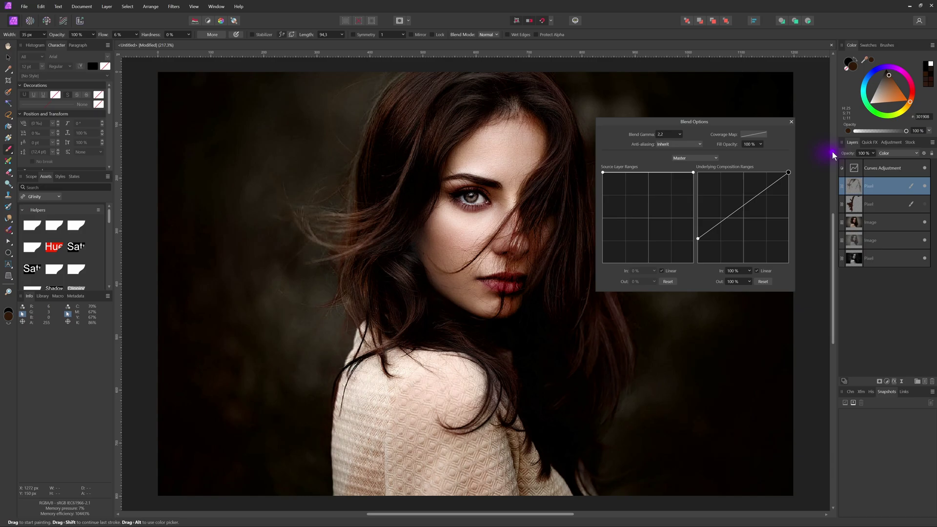
{"action": "left_click", "coordinate": [791, 121]}
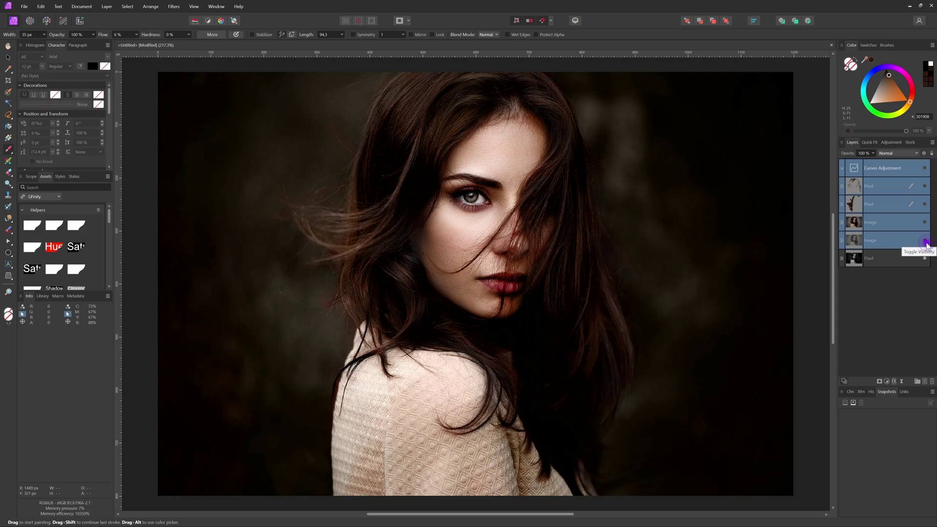
Warm the reds with Selective Color (Cyan -31%, Yellow 8%, Black -31%), then hide it to compare
{"action": "left_click", "coordinate": [886, 381]}
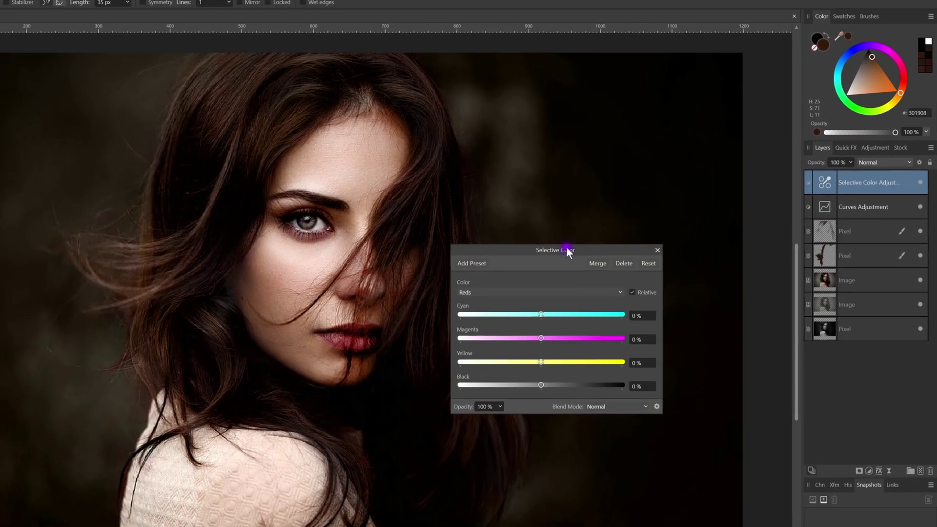
{"action": "left_click_drag", "start_coordinate": [566, 251], "coordinate": [705, 220]}
{"action": "left_click_drag", "start_coordinate": [679, 357], "coordinate": [651, 357]}
{"action": "mouse_move", "coordinate": [678, 309]}
{"action": "left_mouse_down"}
{"action": "mouse_move", "coordinate": [657, 310]}
{"action": "mouse_move", "coordinate": [678, 311]}
{"action": "left_mouse_up"}
{"action": "mouse_move", "coordinate": [679, 333]}
{"action": "left_mouse_down"}
{"action": "mouse_move", "coordinate": [698, 335]}
{"action": "mouse_move", "coordinate": [685, 336]}
{"action": "left_mouse_up"}
{"action": "left_click_drag", "start_coordinate": [679, 286], "coordinate": [653, 287]}
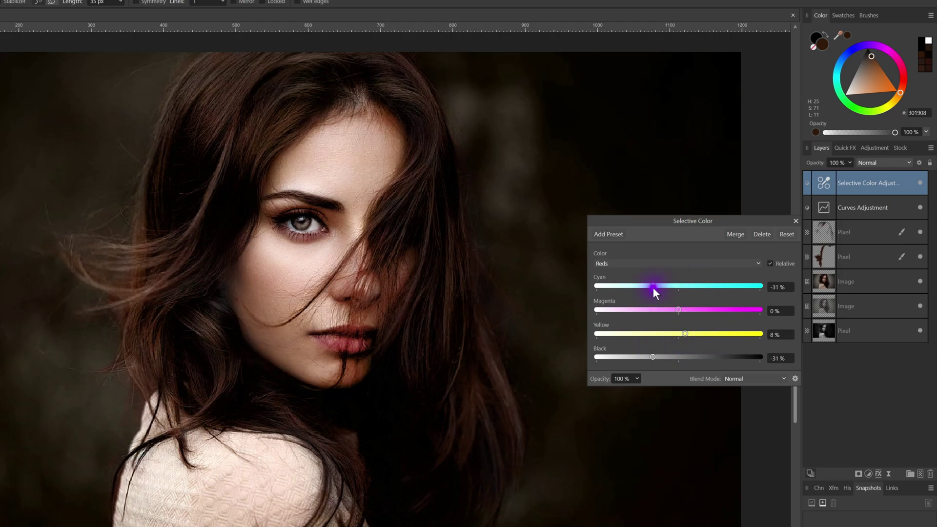
{"action": "left_click_drag", "start_coordinate": [685, 334], "coordinate": [692, 334]}
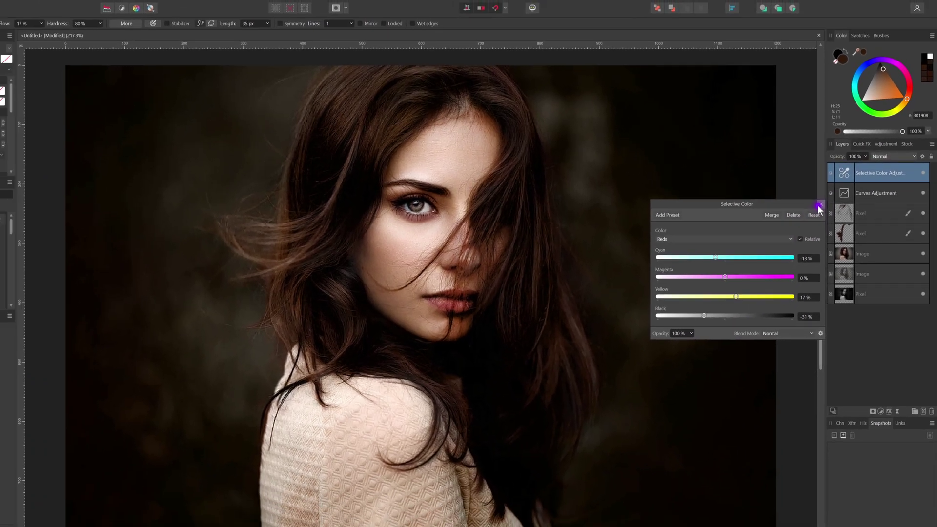
{"action": "left_click", "coordinate": [796, 221]}
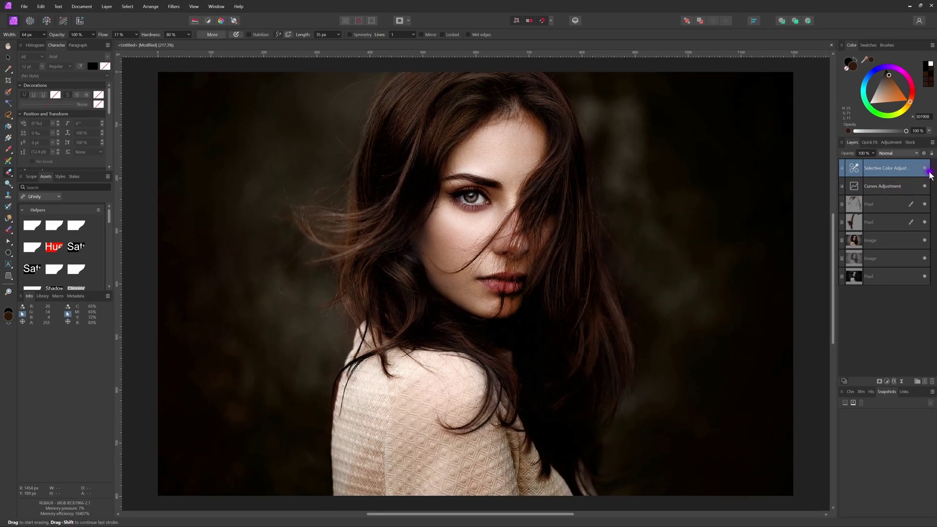
{"action": "left_click", "coordinate": [926, 168]}
Turn the Selective Color effect back on, then in Krita deselect and reselect the whole canvas
{"action": "left_click", "coordinate": [926, 168]}
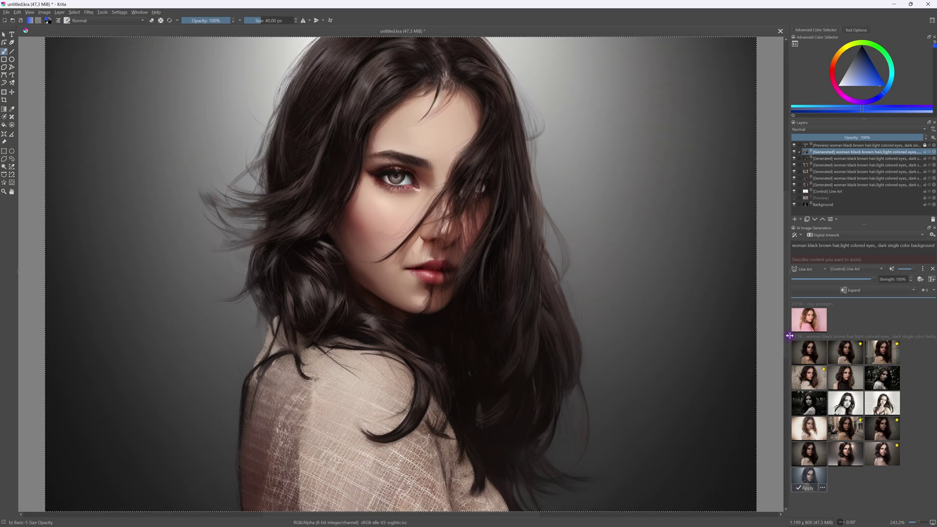
{"action": "key", "text": "ctrl+shift+a"}
{"action": "key", "text": "ctrl+a"}
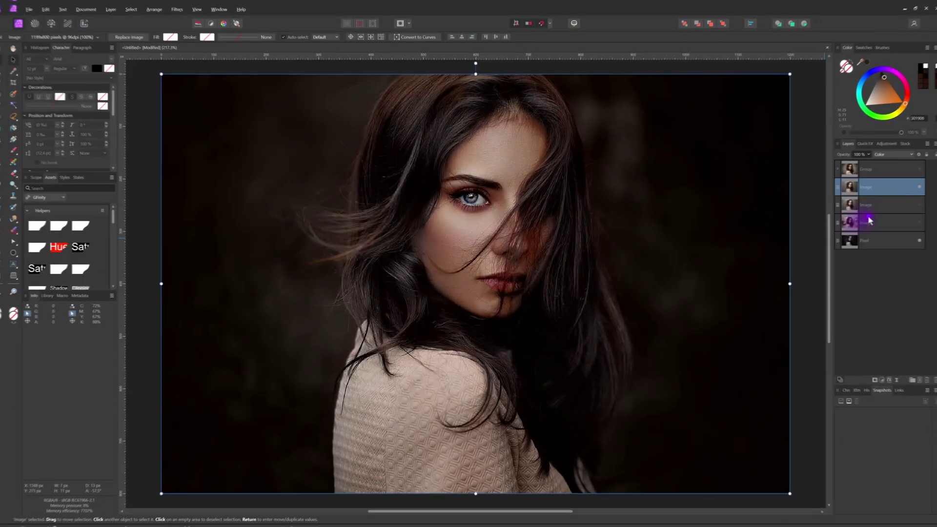
Make the Image layer visible so the portrait shows reddish-brown hair and warm skin
{"action": "left_click", "coordinate": [925, 186]}
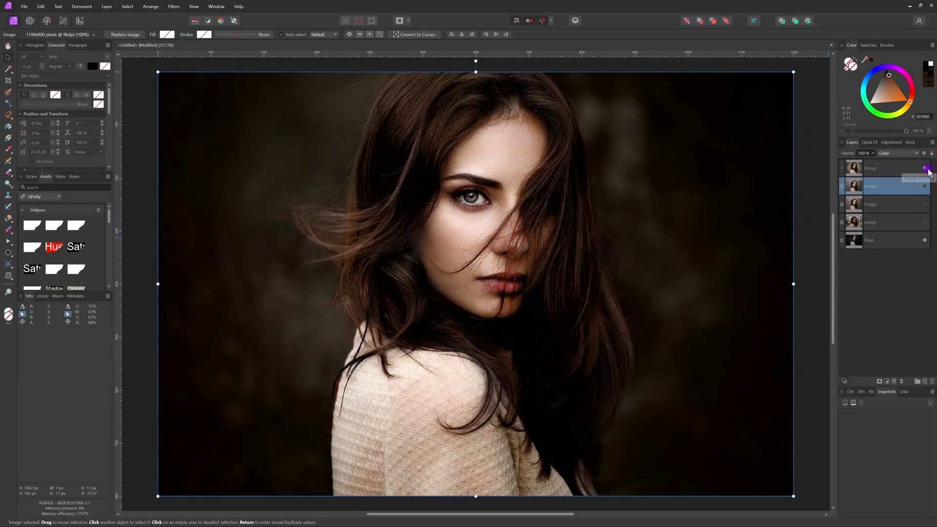